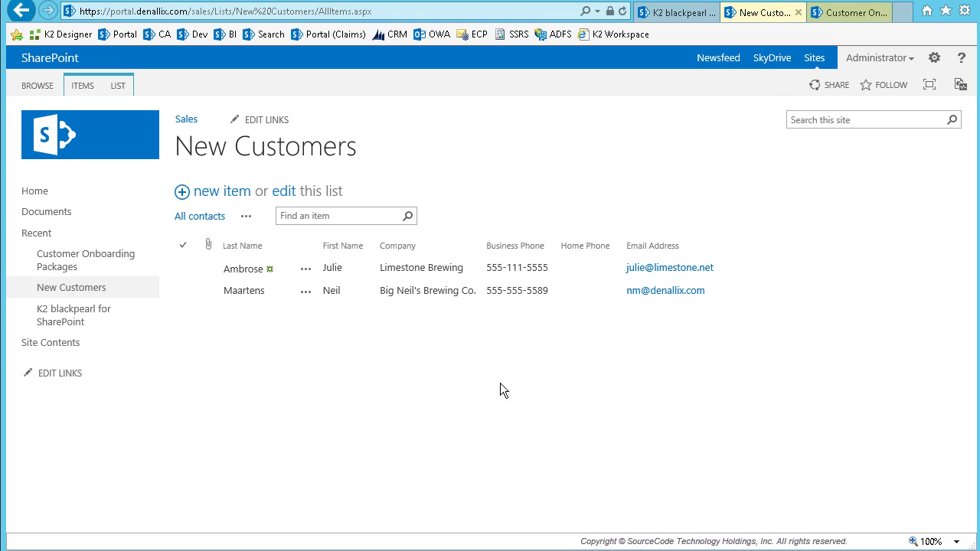
View the Customer Onboarding Packages library and, back in the K2 workflow, place an Upload Document step after Start.
{"action": "left_click", "coordinate": [873, 13]}
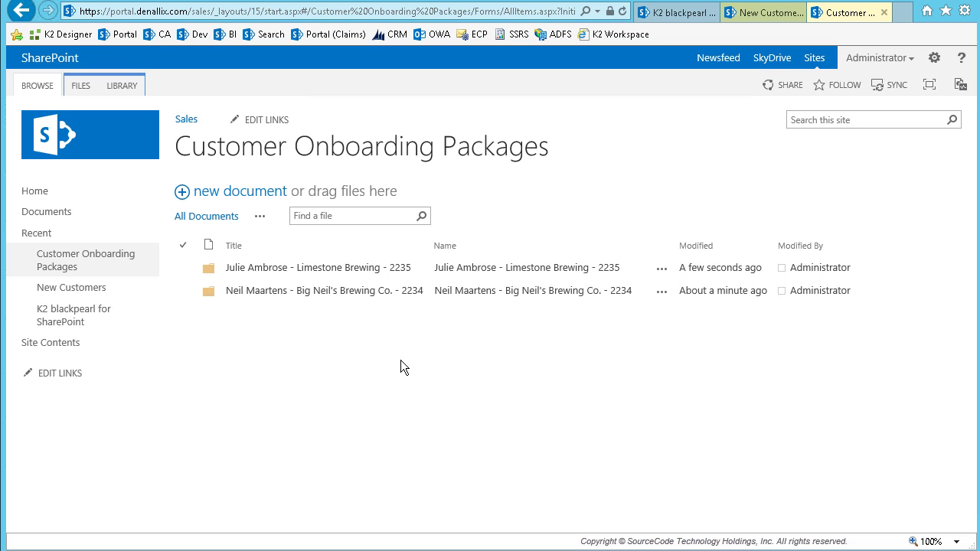
{"action": "left_click", "coordinate": [688, 22]}
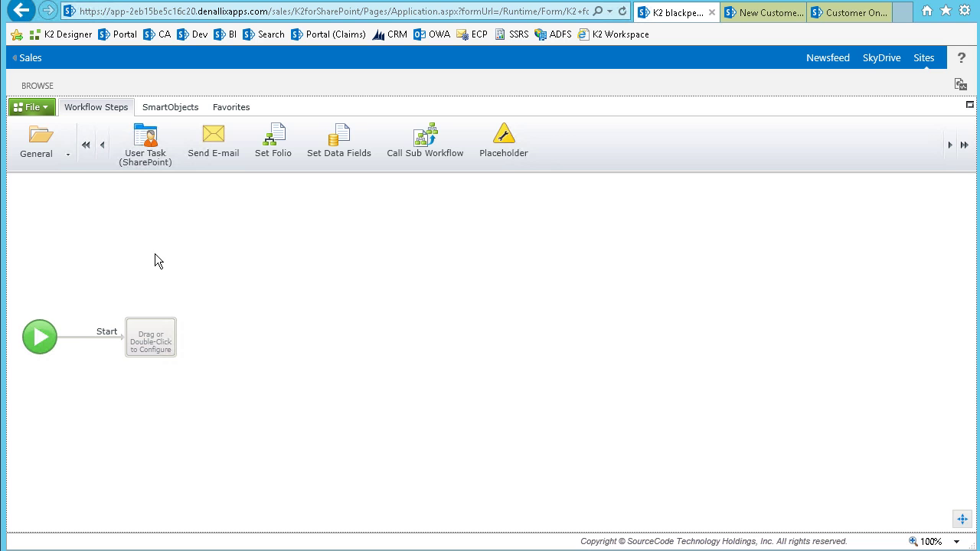
{"action": "left_click", "coordinate": [55, 154]}
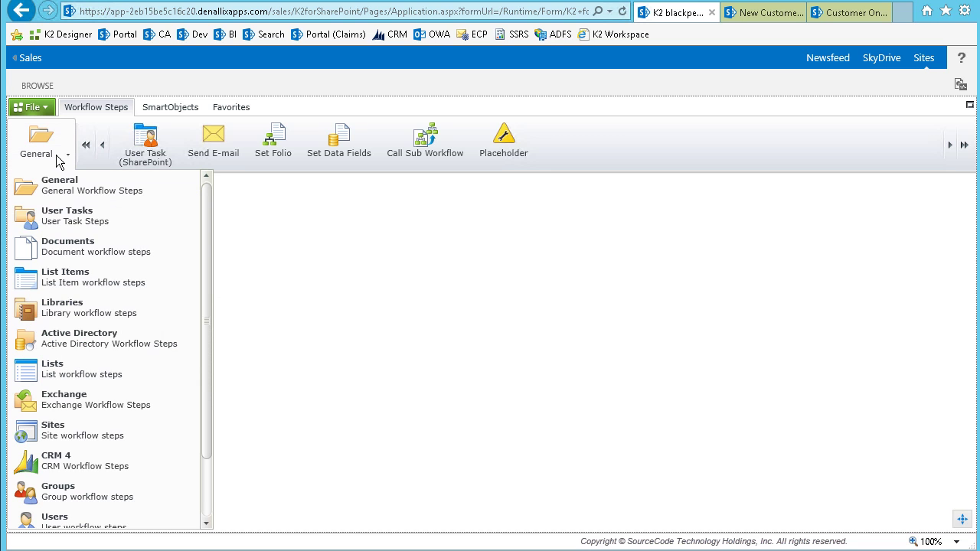
{"action": "left_click", "coordinate": [133, 254]}
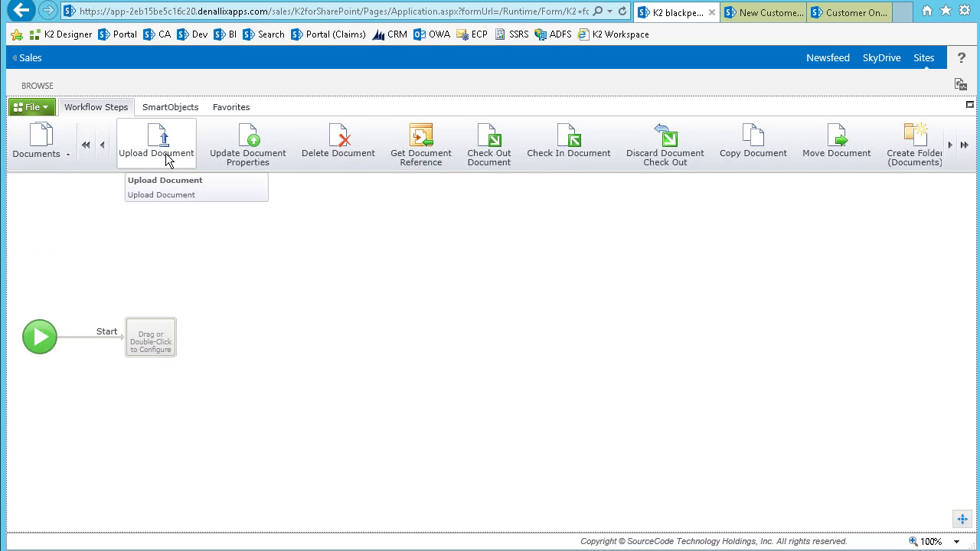
{"action": "left_click_drag", "start_coordinate": [167, 153], "coordinate": [167, 345]}
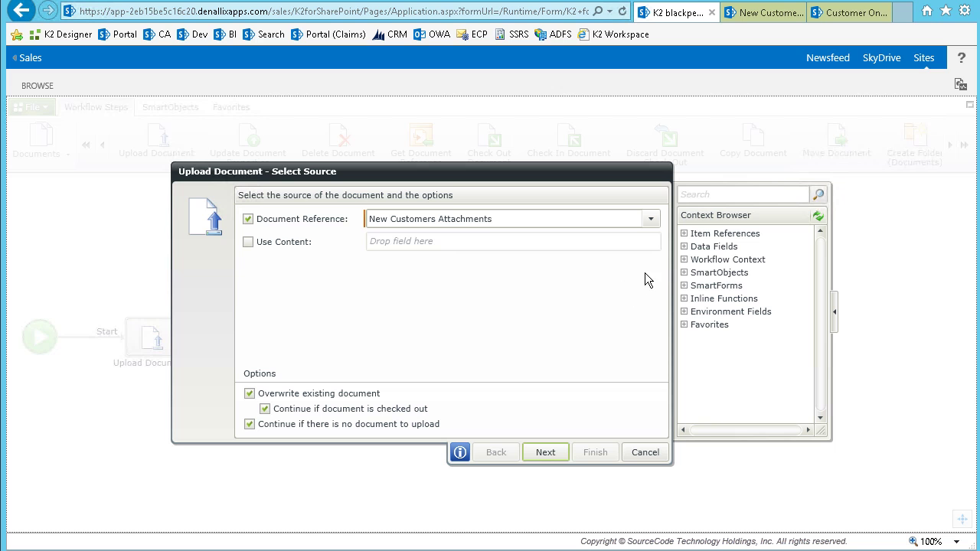
Review the available document references, switch the upload source to Use Content, and expand the SmartObjects in the context browser.
{"action": "left_click", "coordinate": [660, 230]}
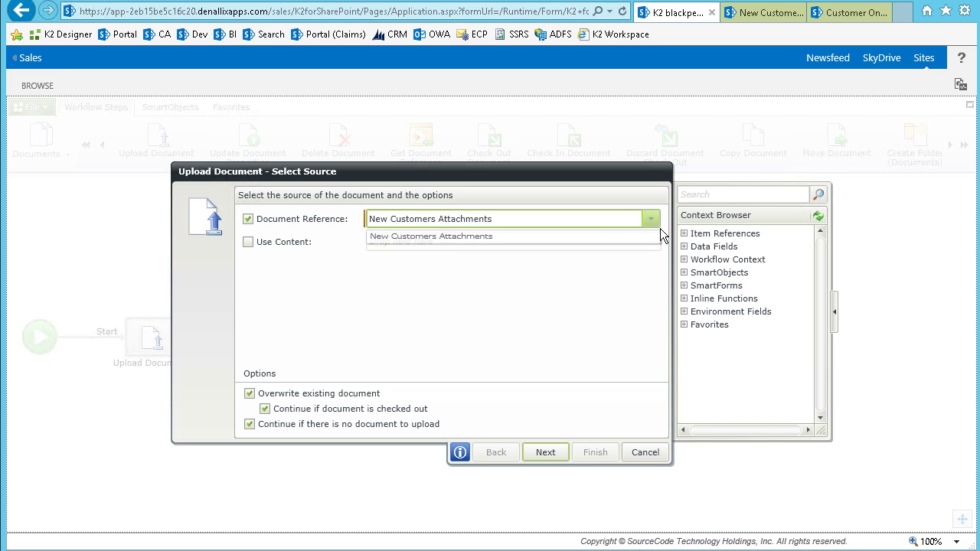
{"action": "left_click", "coordinate": [660, 229]}
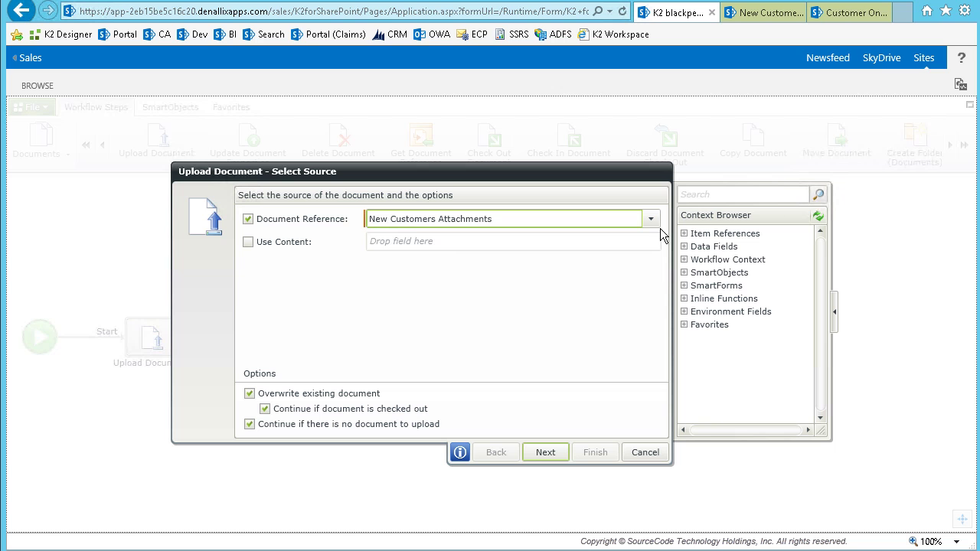
{"action": "left_click", "coordinate": [253, 249]}
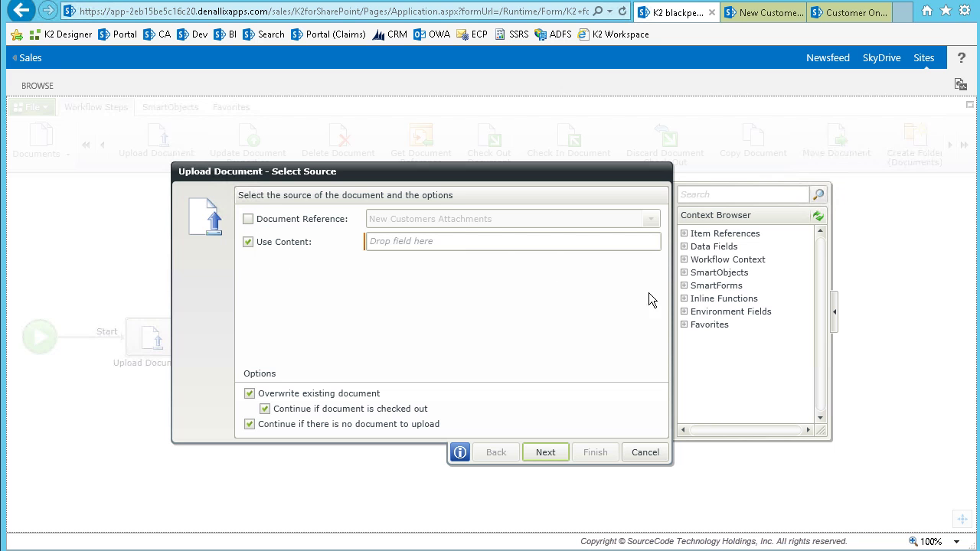
{"action": "left_click", "coordinate": [693, 277]}
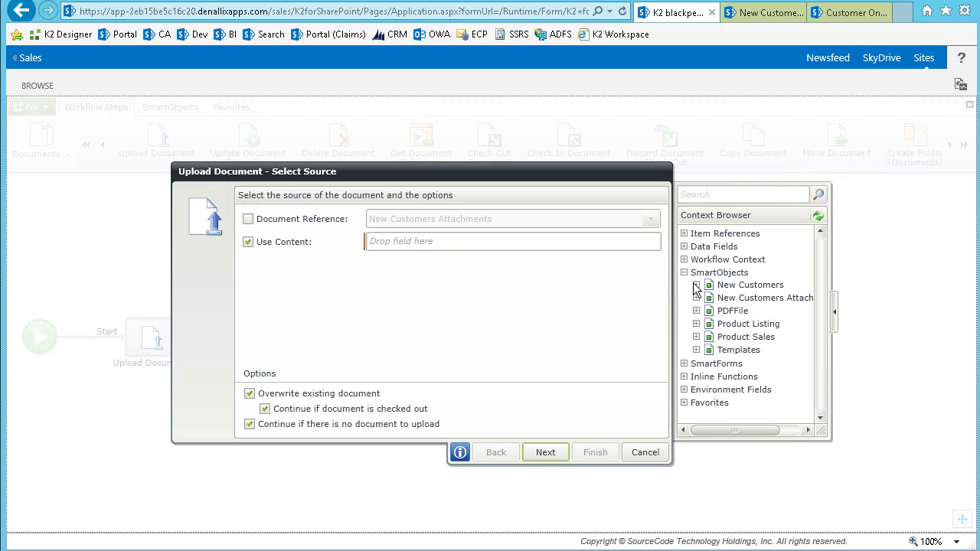
{"action": "left_click", "coordinate": [697, 350]}
{"action": "left_click_drag", "start_coordinate": [824, 325], "coordinate": [821, 377]}
{"action": "left_click_drag", "start_coordinate": [831, 439], "coordinate": [928, 438]}
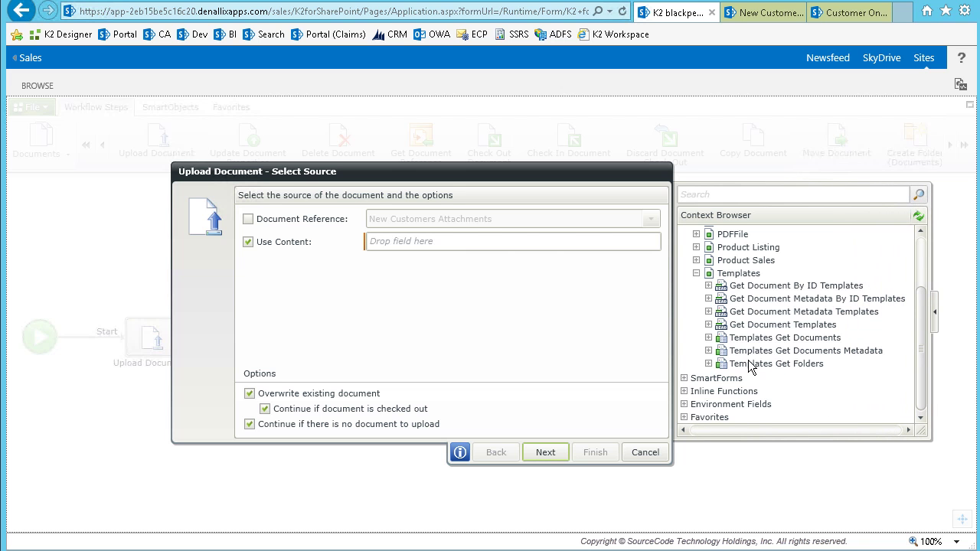
{"action": "left_click", "coordinate": [708, 338]}
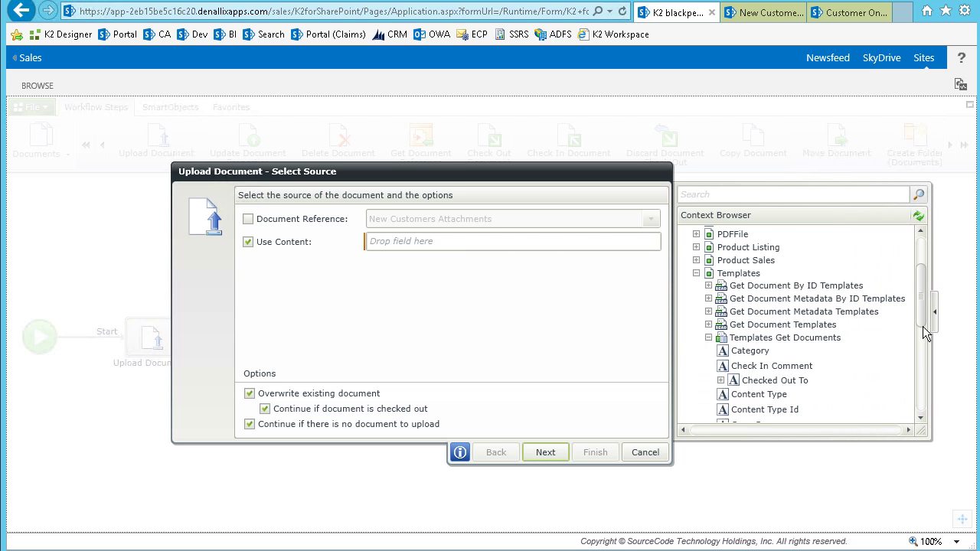
{"action": "left_click_drag", "start_coordinate": [926, 314], "coordinate": [915, 349]}
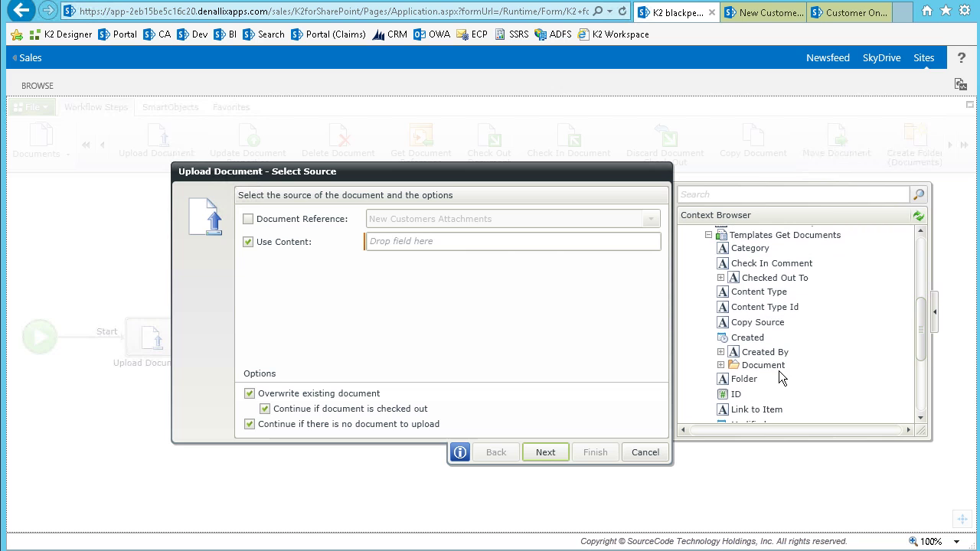
{"action": "left_click_drag", "start_coordinate": [779, 371], "coordinate": [509, 254]}
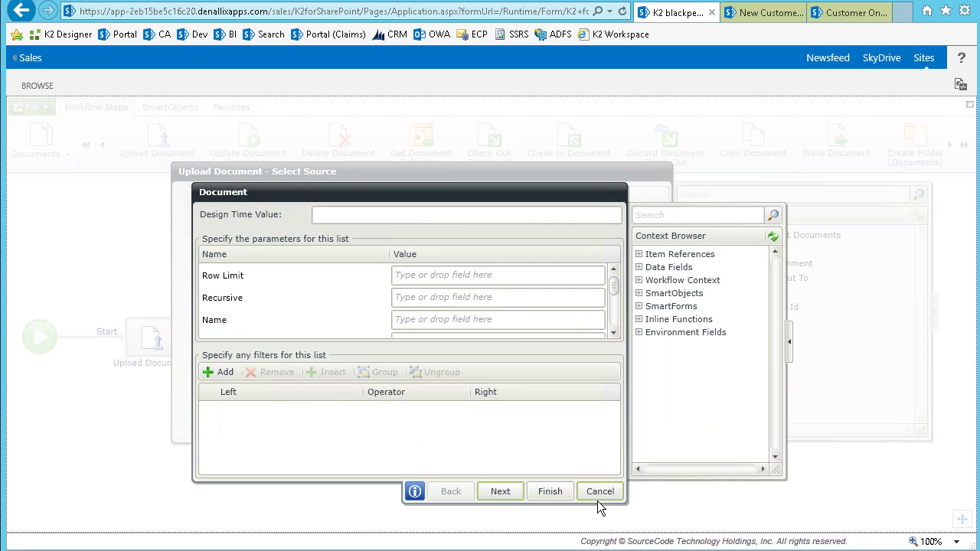
{"action": "left_click", "coordinate": [598, 498]}
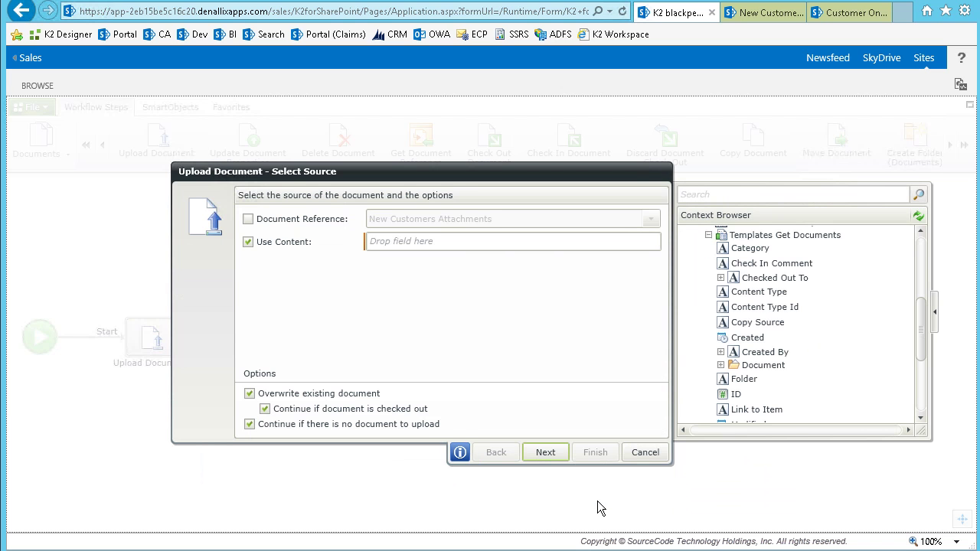
{"action": "left_click", "coordinate": [710, 236]}
{"action": "left_click_drag", "start_coordinate": [923, 328], "coordinate": [933, 279]}
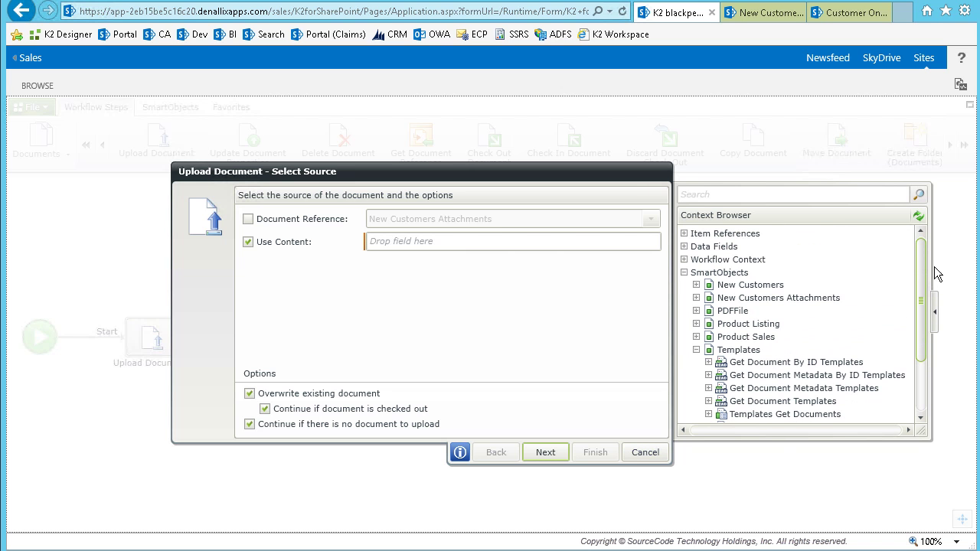
{"action": "left_click", "coordinate": [706, 354]}
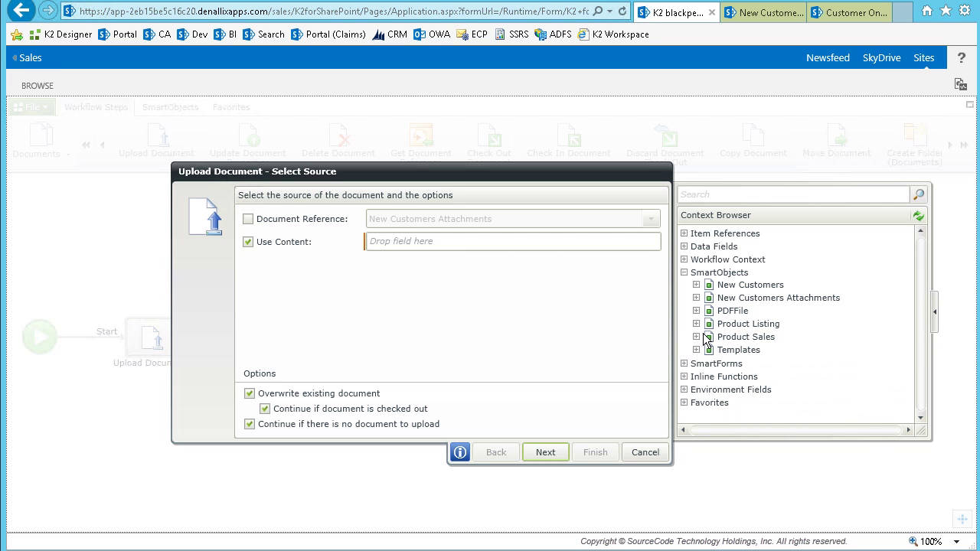
Use the Report File from the Export to PDF Product Listing method as the upload content and proceed to the destination settings.
{"action": "left_click", "coordinate": [699, 326]}
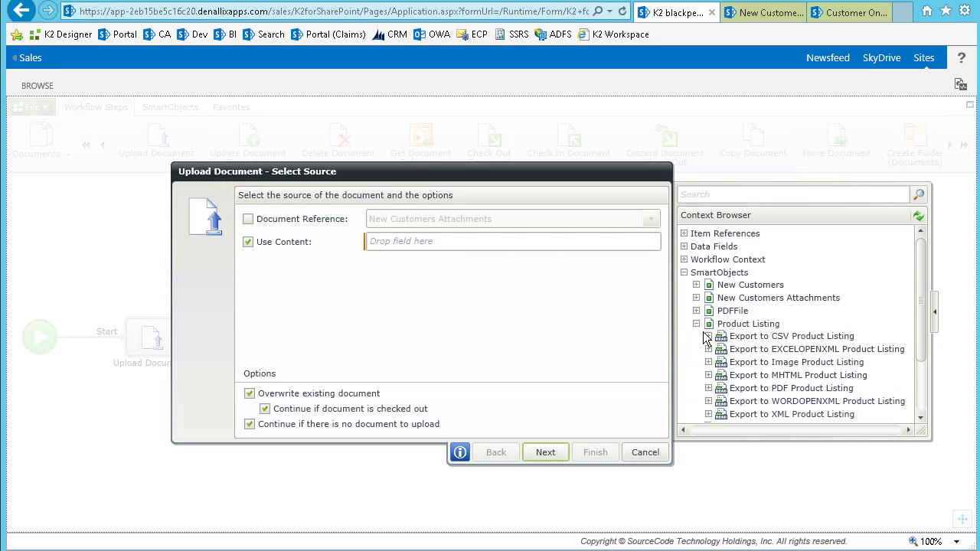
{"action": "left_click", "coordinate": [719, 395]}
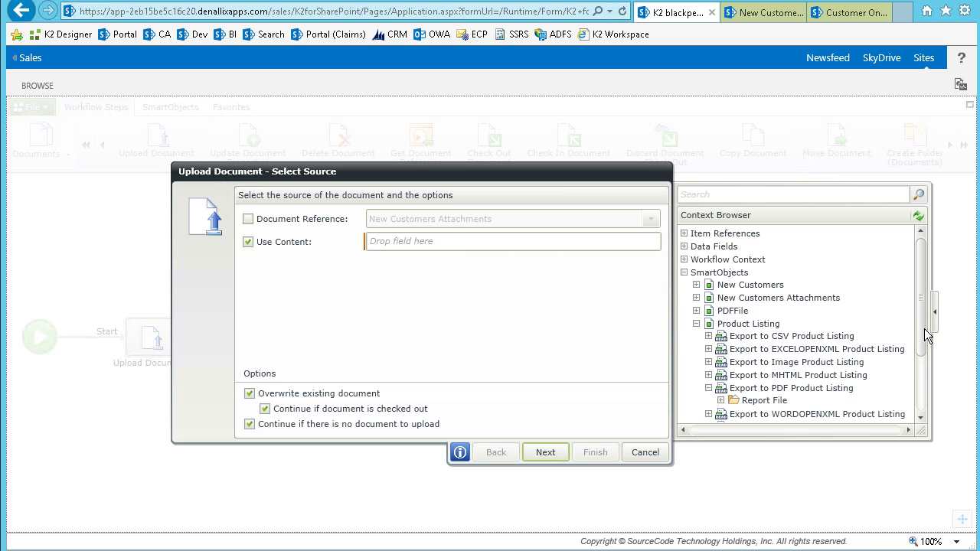
{"action": "left_click_drag", "start_coordinate": [927, 352], "coordinate": [925, 384]}
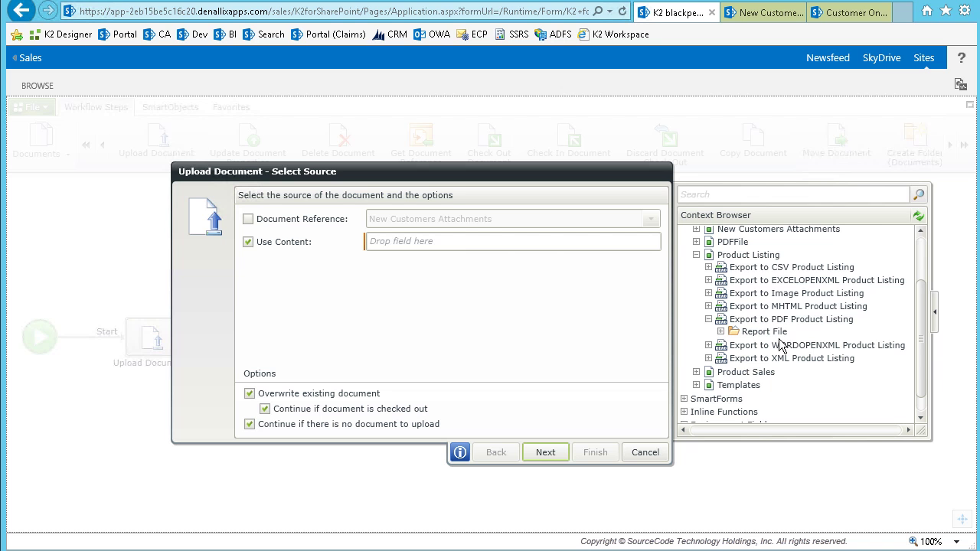
{"action": "left_click_drag", "start_coordinate": [763, 332], "coordinate": [538, 251]}
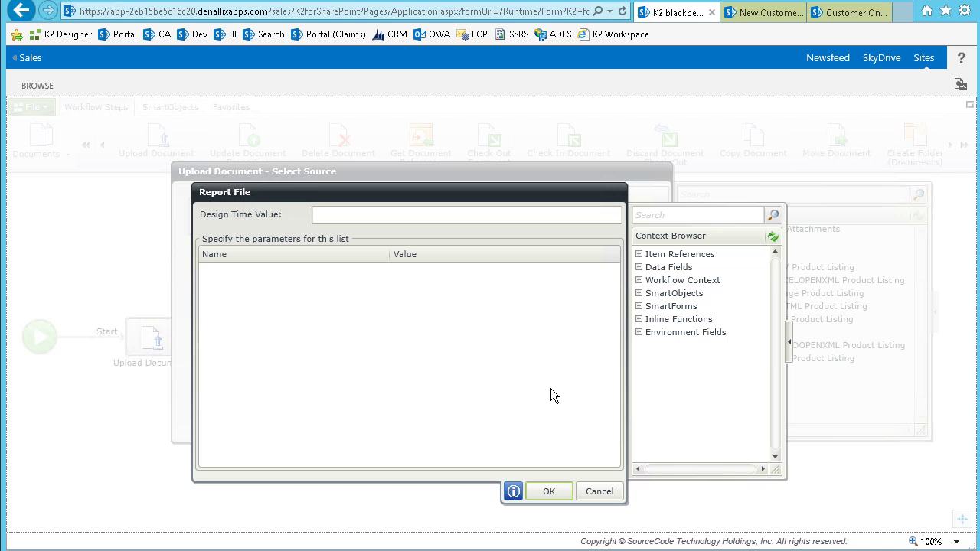
{"action": "left_click", "coordinate": [548, 491]}
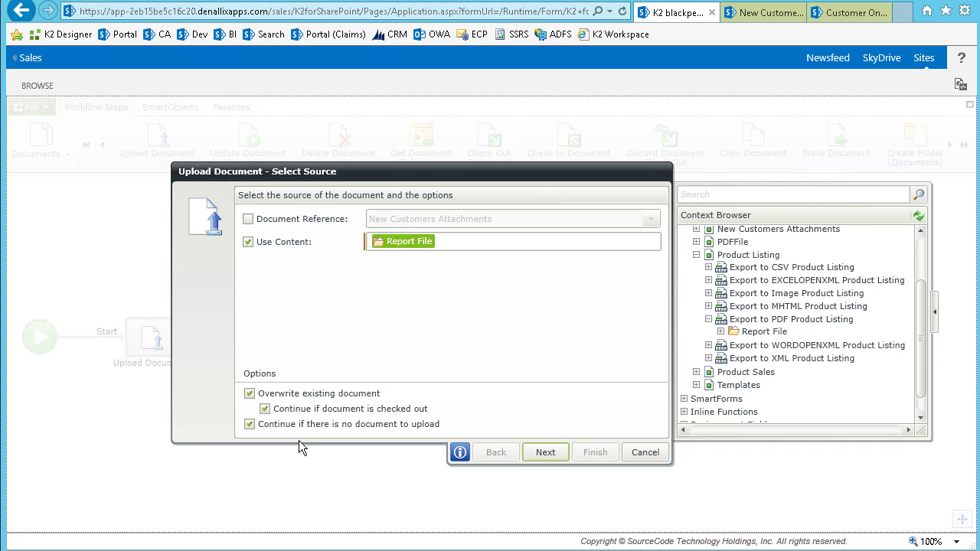
{"action": "left_click", "coordinate": [545, 453]}
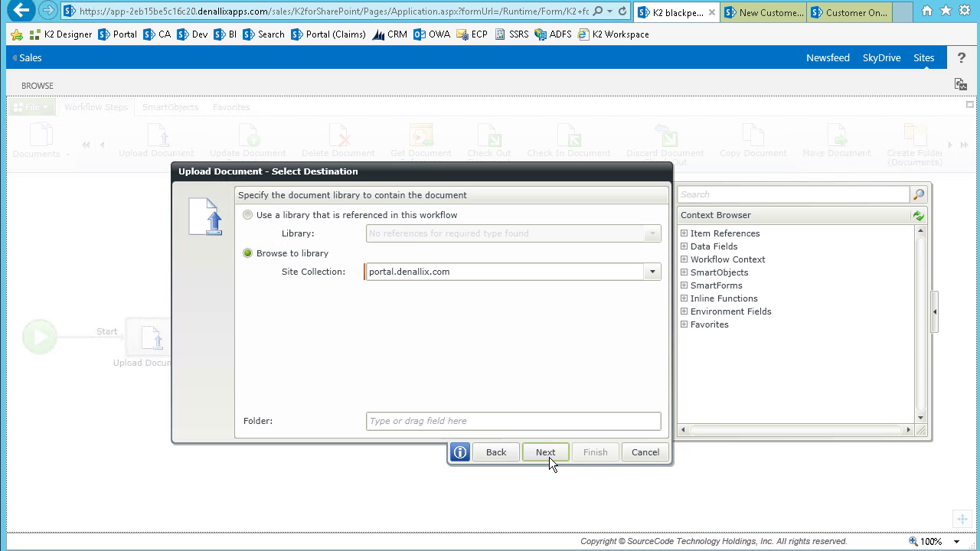
Set the destination to Browse to library on portal.denallix.com, with the folder composed as Full Name - Company - ID.
{"action": "left_click", "coordinate": [257, 227]}
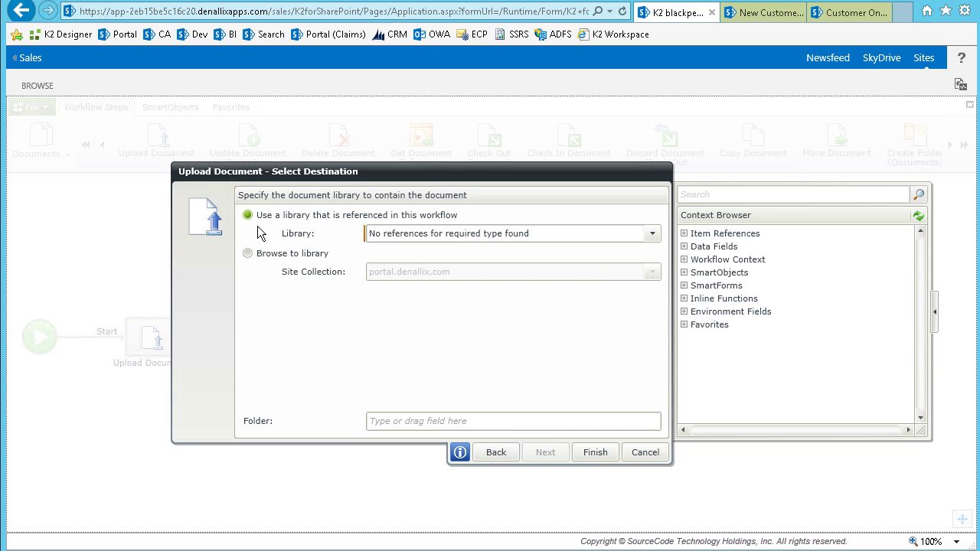
{"action": "left_click", "coordinate": [257, 261]}
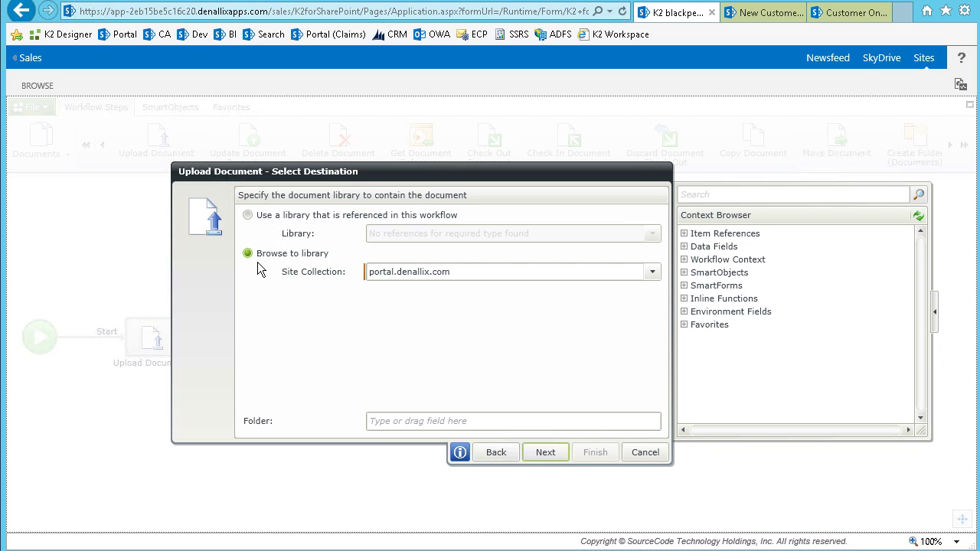
{"action": "left_click", "coordinate": [653, 273]}
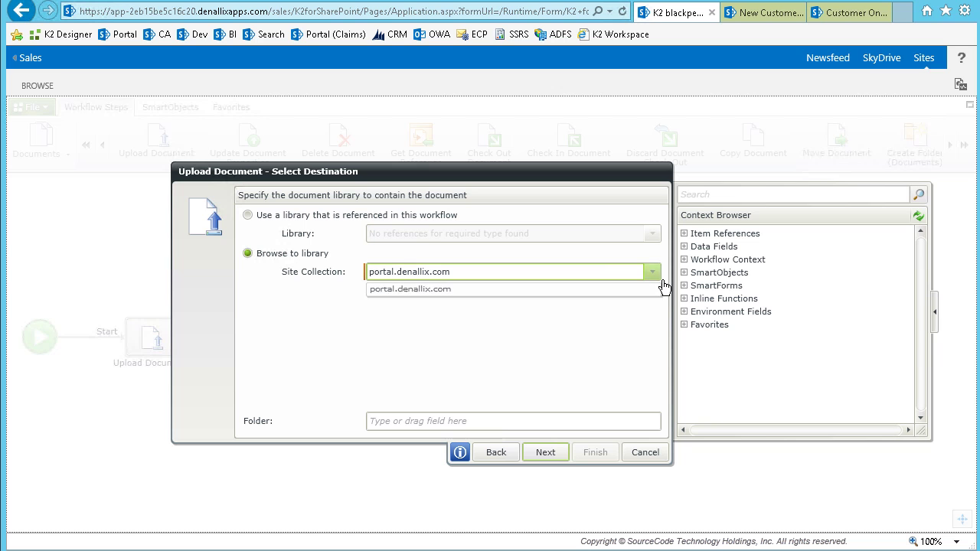
{"action": "left_click", "coordinate": [664, 281]}
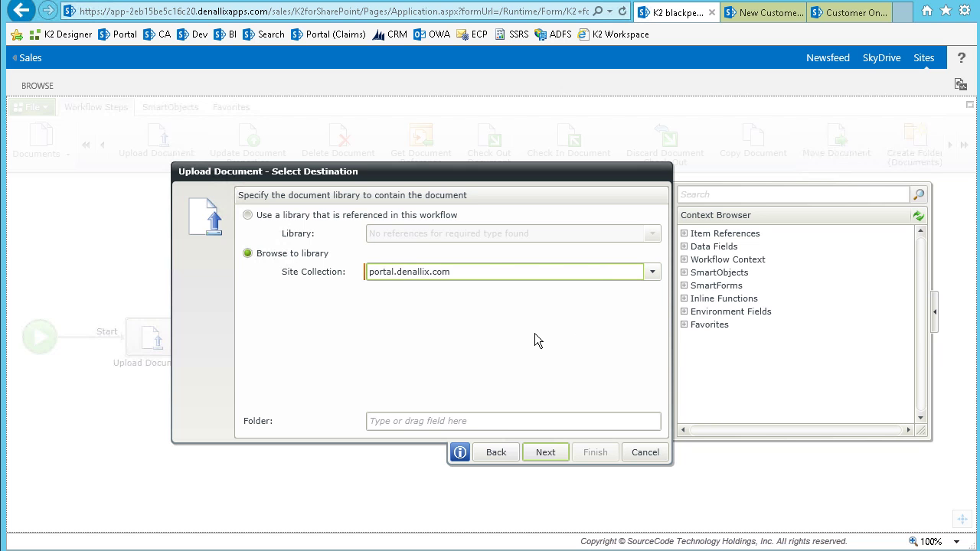
{"action": "left_click", "coordinate": [405, 428]}
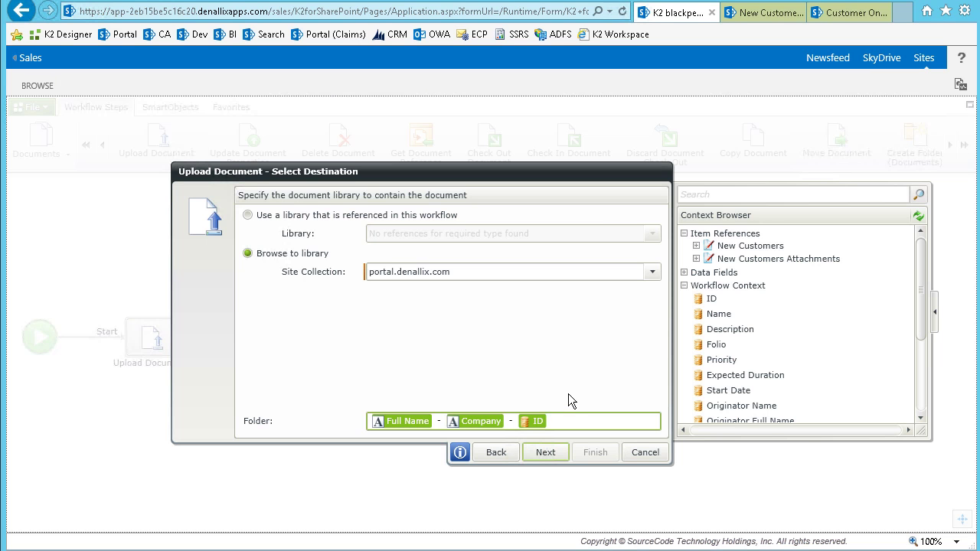
{"action": "left_click", "coordinate": [559, 458]}
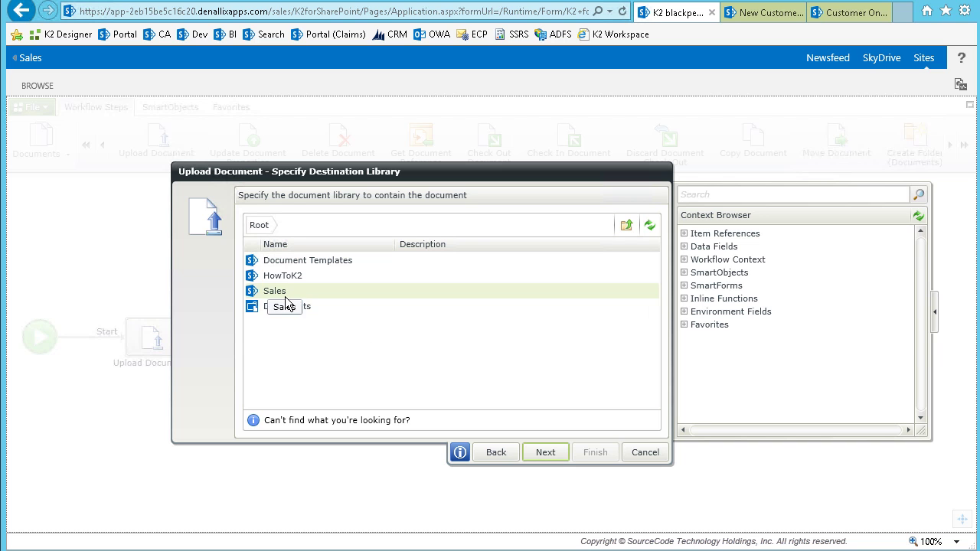
Choose the Customer Onboarding Packages library in the Sales site as the upload destination.
{"action": "double_click", "coordinate": [313, 297]}
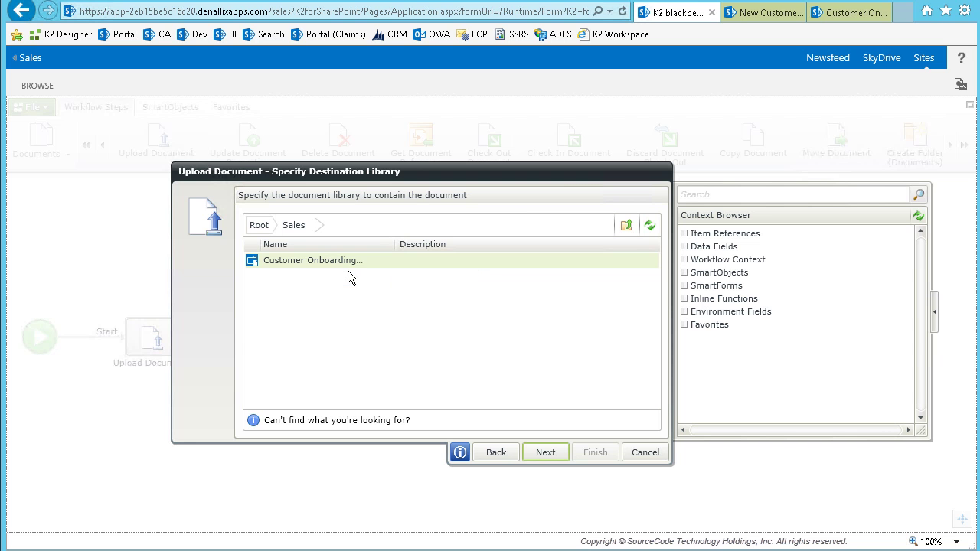
{"action": "left_click", "coordinate": [348, 271]}
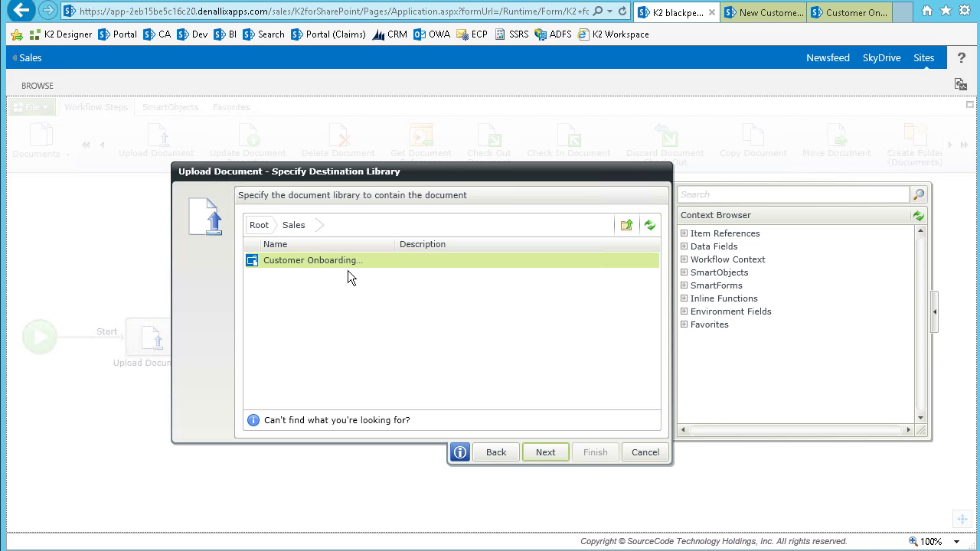
{"action": "left_click", "coordinate": [543, 459]}
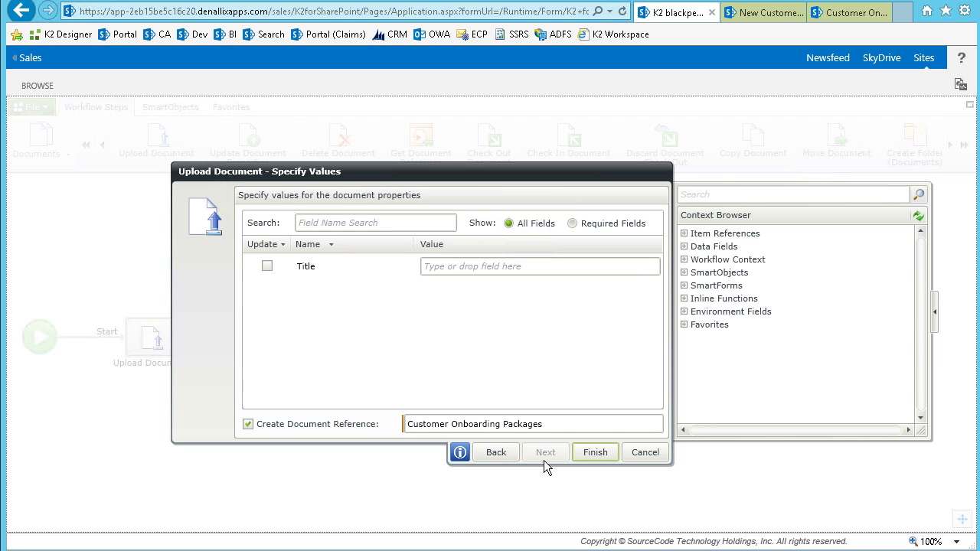
Set the document's Title to Product List Report, turn off Create Document Reference, and finish the Upload Document setup.
{"action": "left_click", "coordinate": [557, 269]}
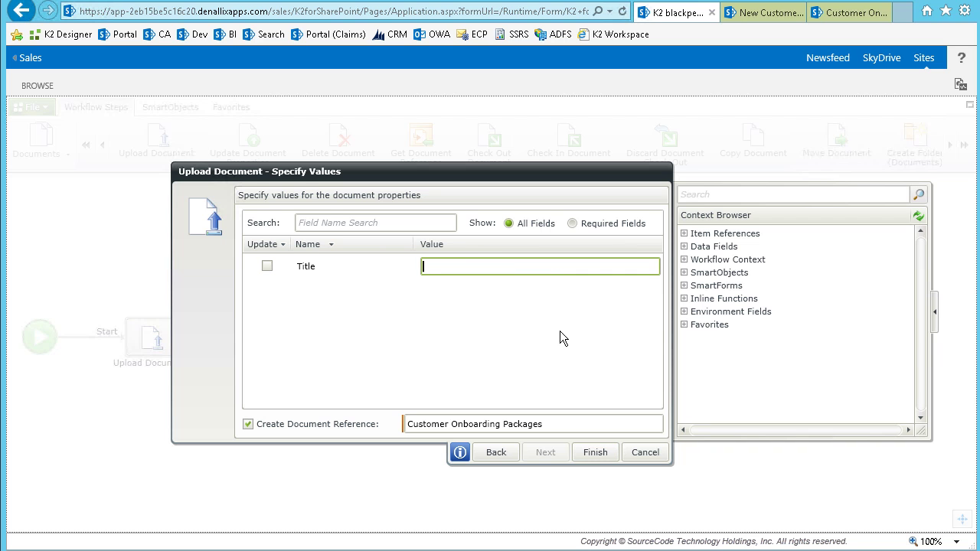
{"action": "type", "text": "Product List Report"}
{"action": "left_click", "coordinate": [570, 422]}
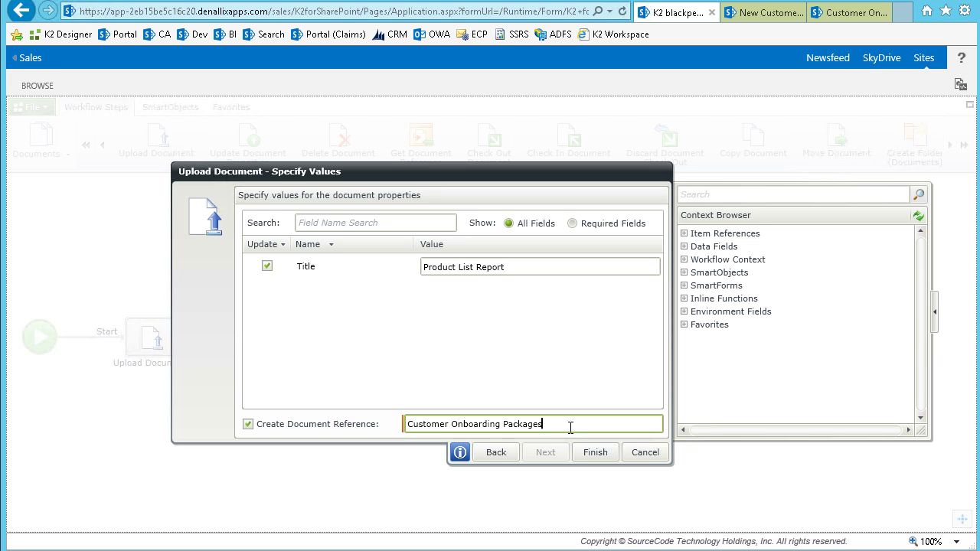
{"action": "left_click", "coordinate": [684, 233]}
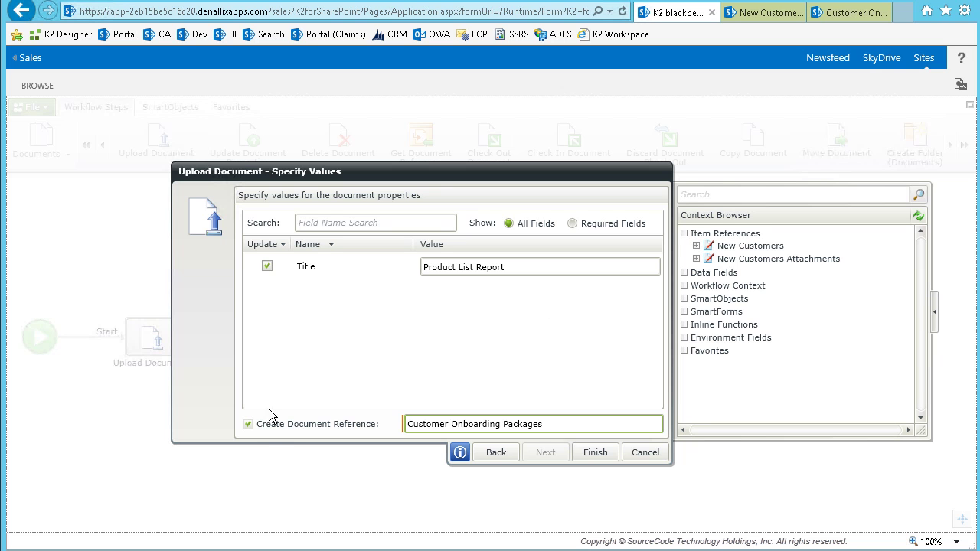
{"action": "left_click", "coordinate": [259, 435]}
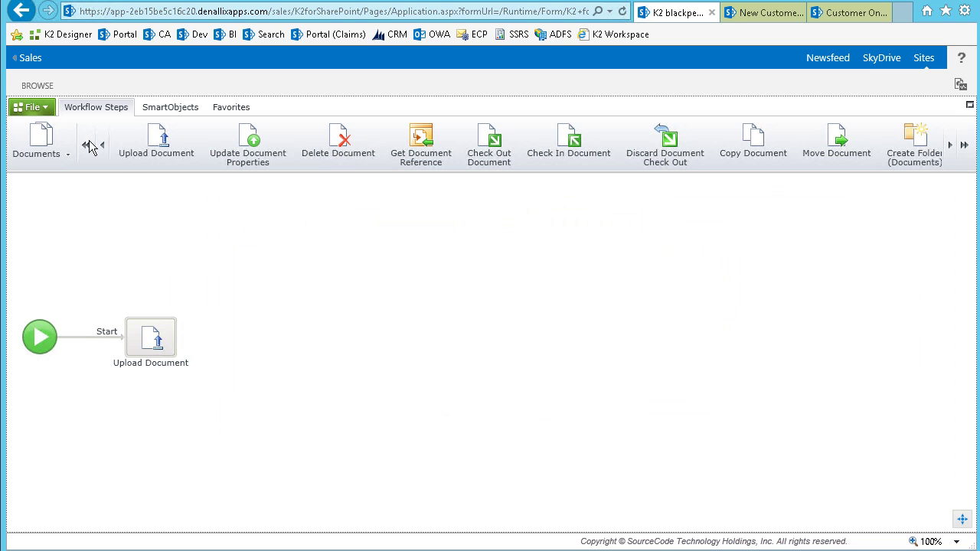
Open the file commands of the workflow that contains the configured Upload Document step.
{"action": "left_click", "coordinate": [45, 108]}
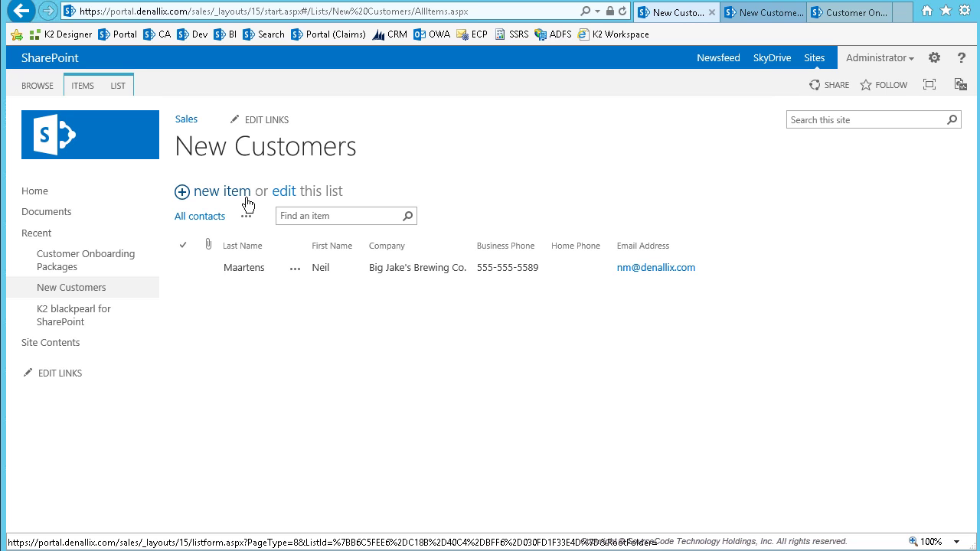
Save the prepared New Customers entry for the Master Brewer at Limestone Brewing.
{"action": "left_click", "coordinate": [759, 15]}
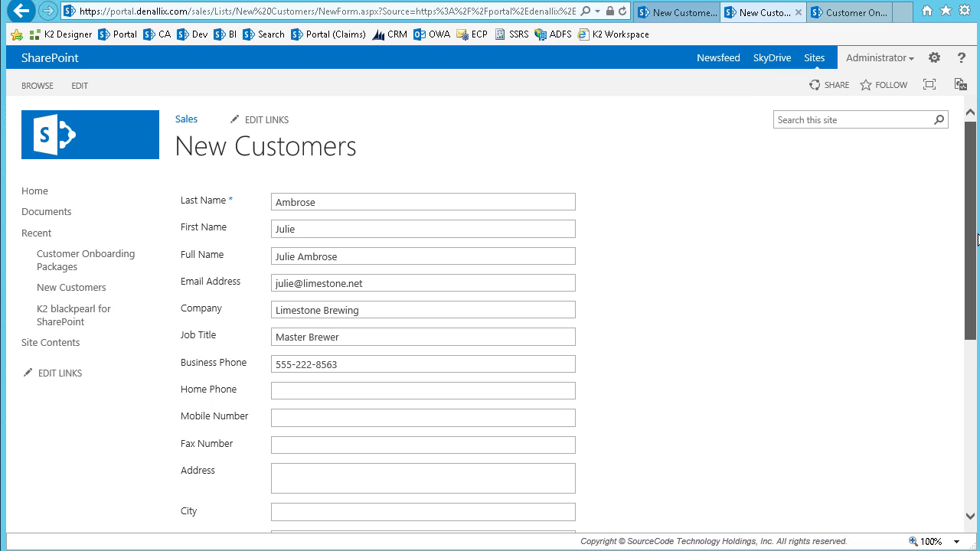
{"action": "left_click_drag", "start_coordinate": [977, 239], "coordinate": [963, 453]}
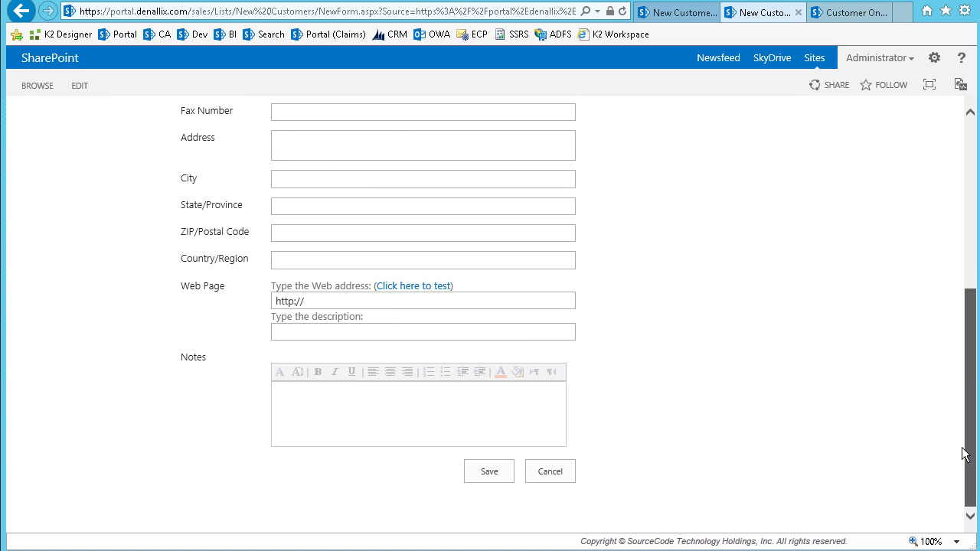
{"action": "left_click", "coordinate": [503, 478]}
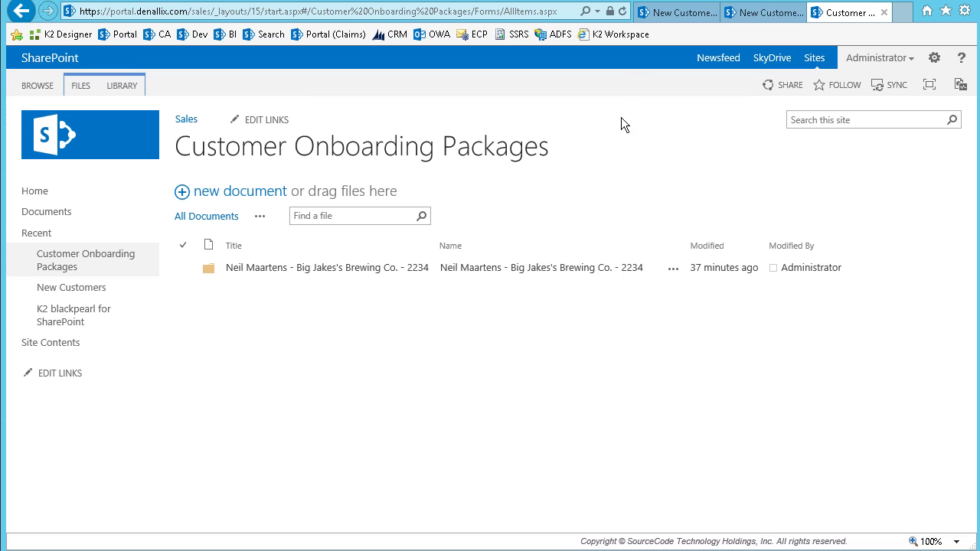
Refresh the Customer Onboarding Packages library and open the Product List Report PDF in the Limestone Brewing customer's folder.
{"action": "left_click", "coordinate": [628, 19]}
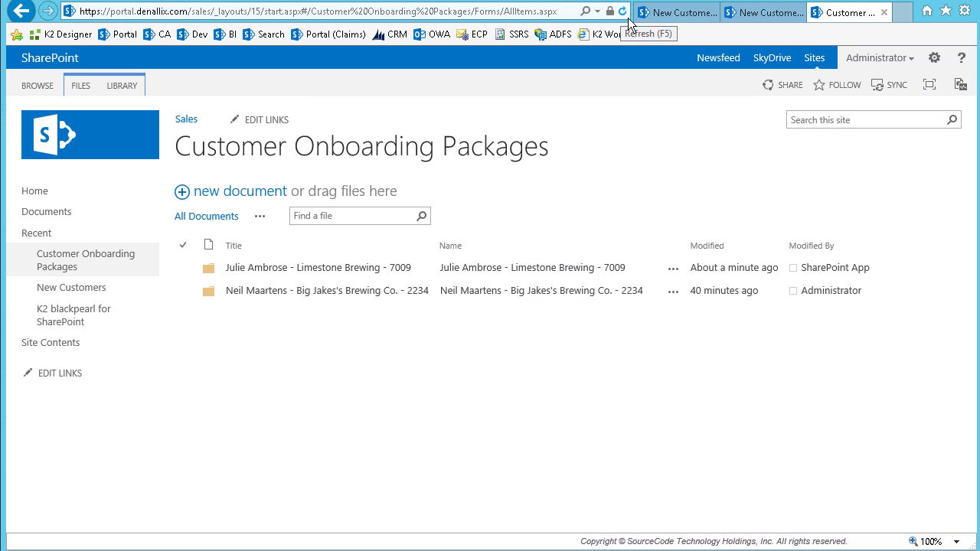
{"action": "left_click", "coordinate": [559, 281]}
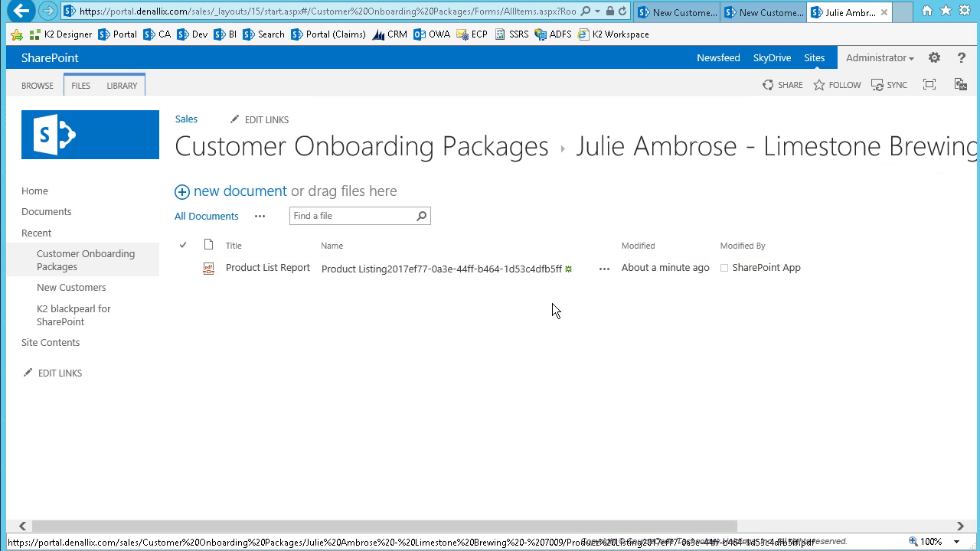
{"action": "left_click", "coordinate": [504, 273]}
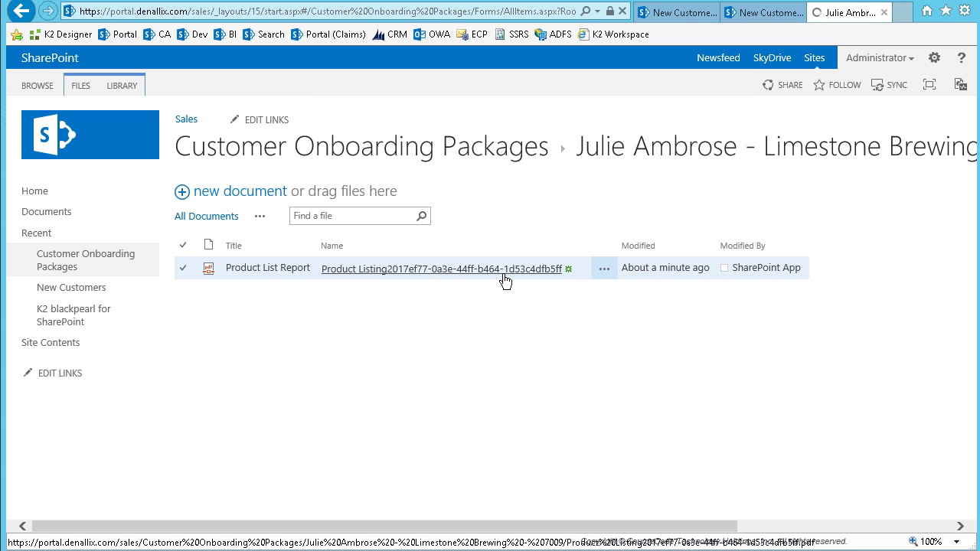